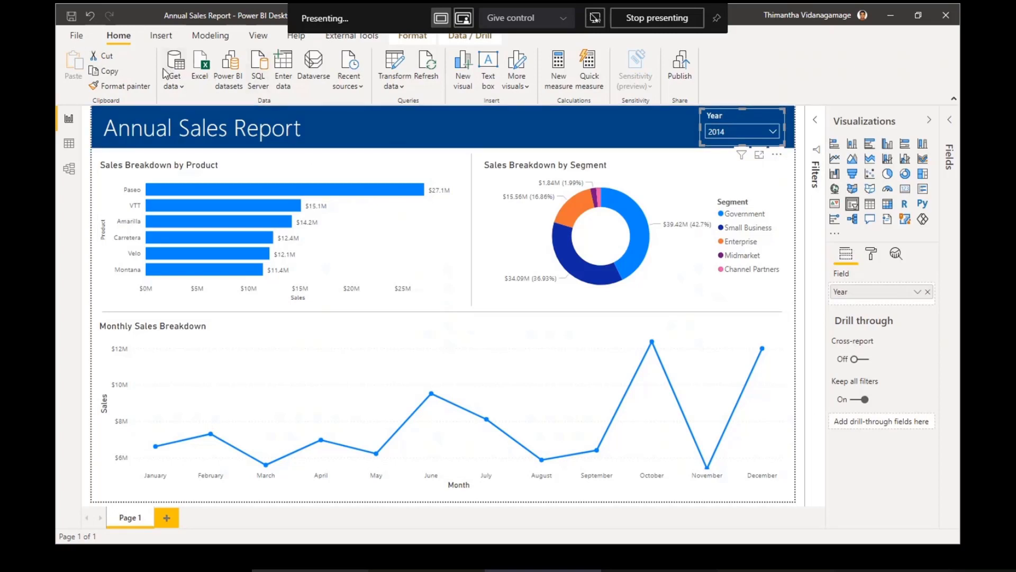
Check the Personalize visuals option in the current file's report settings and accept the options.
left_click(77, 36)
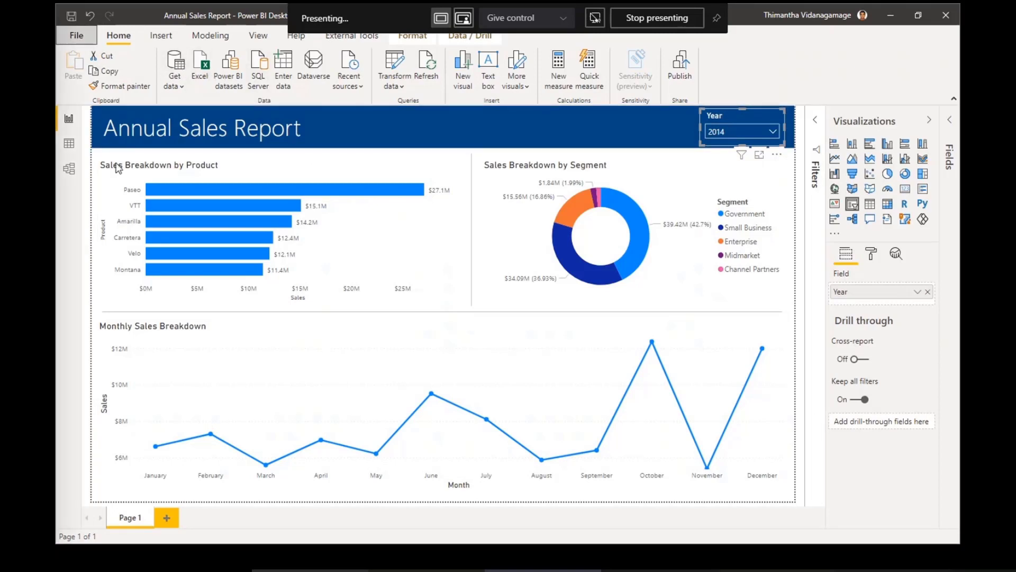
left_click(117, 234)
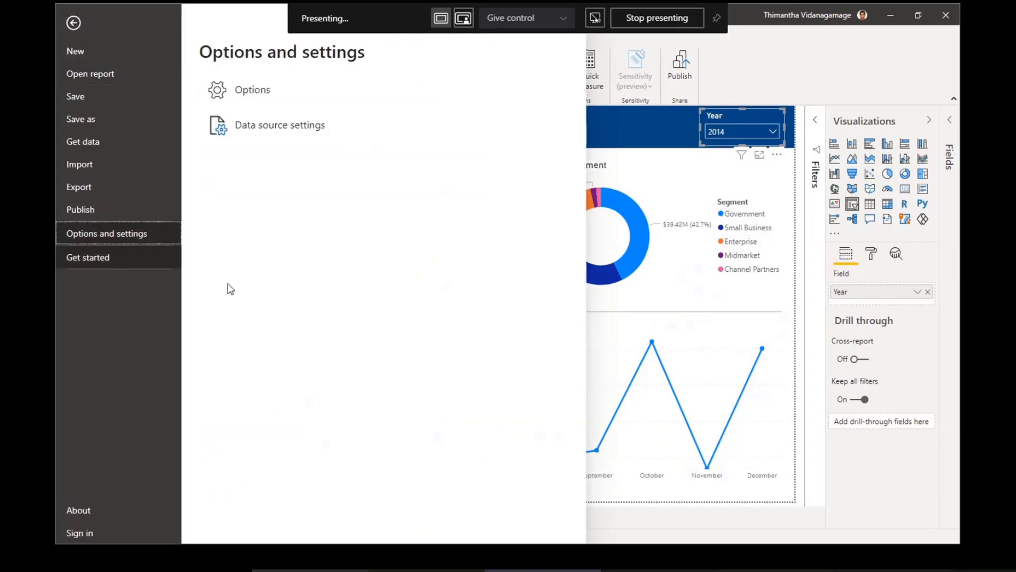
left_click(257, 94)
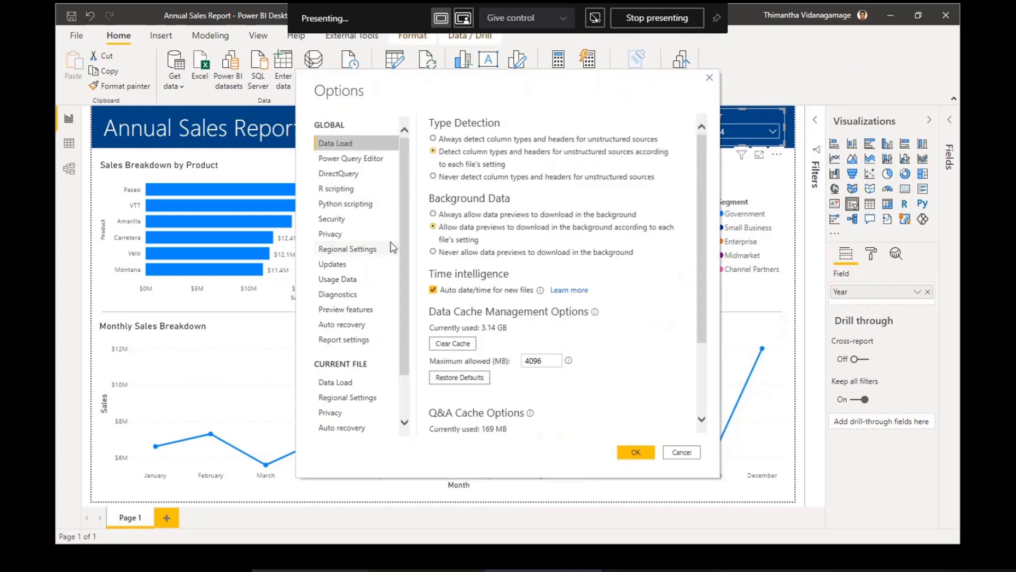
left_click_drag(403, 231, 405, 281)
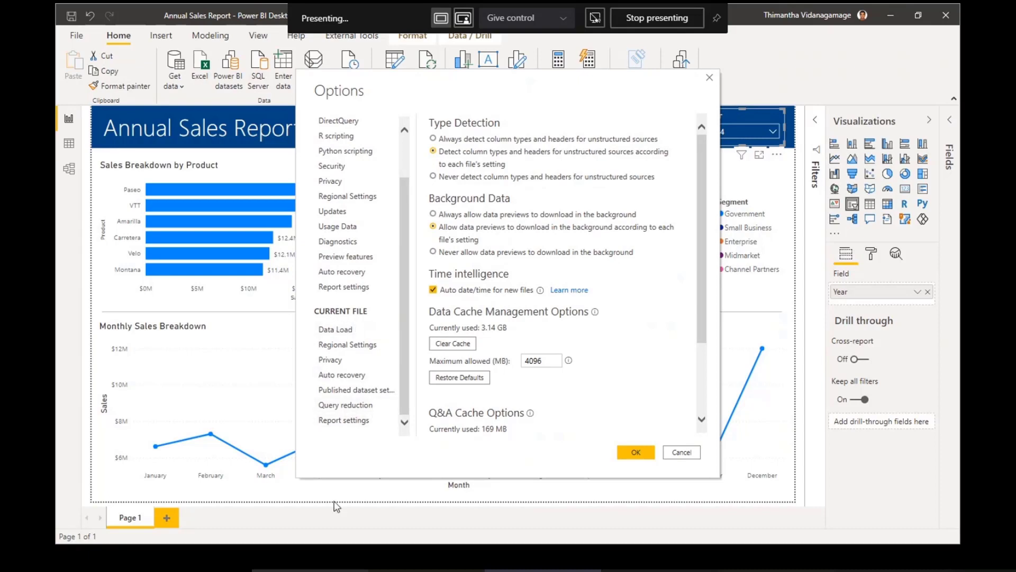
left_click(347, 422)
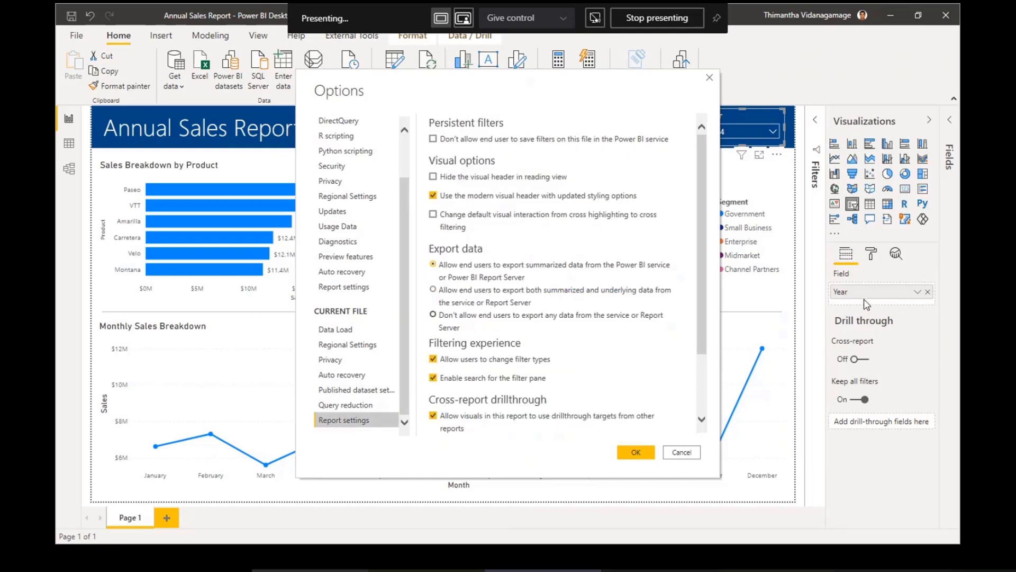
left_click_drag(703, 287, 716, 358)
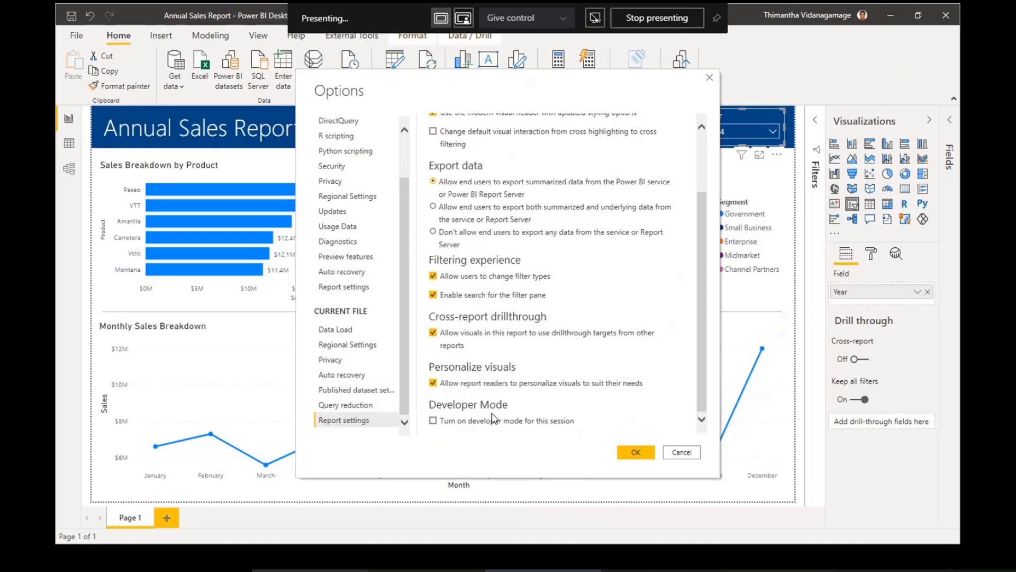
left_click(637, 454)
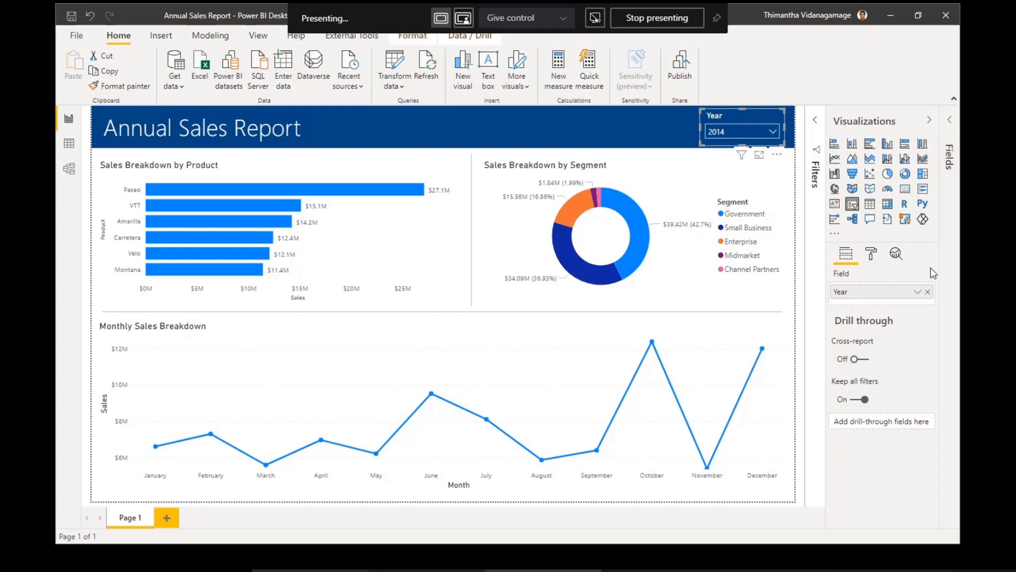
Toggle the Personalize visual icon in the Year slicer's visual header settings on and back off.
left_click(870, 254)
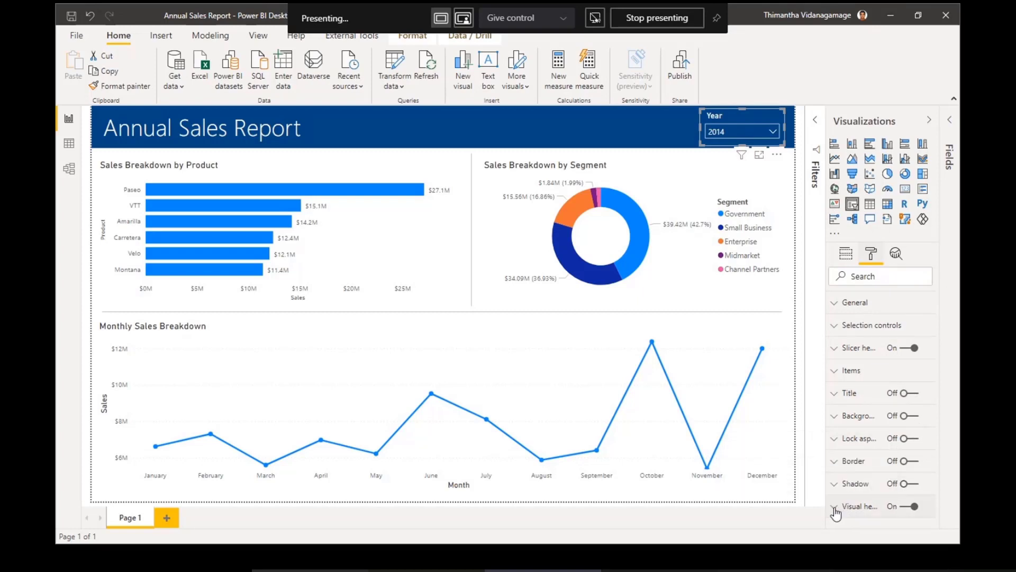
left_click(835, 509)
left_click_drag(935, 325, 936, 522)
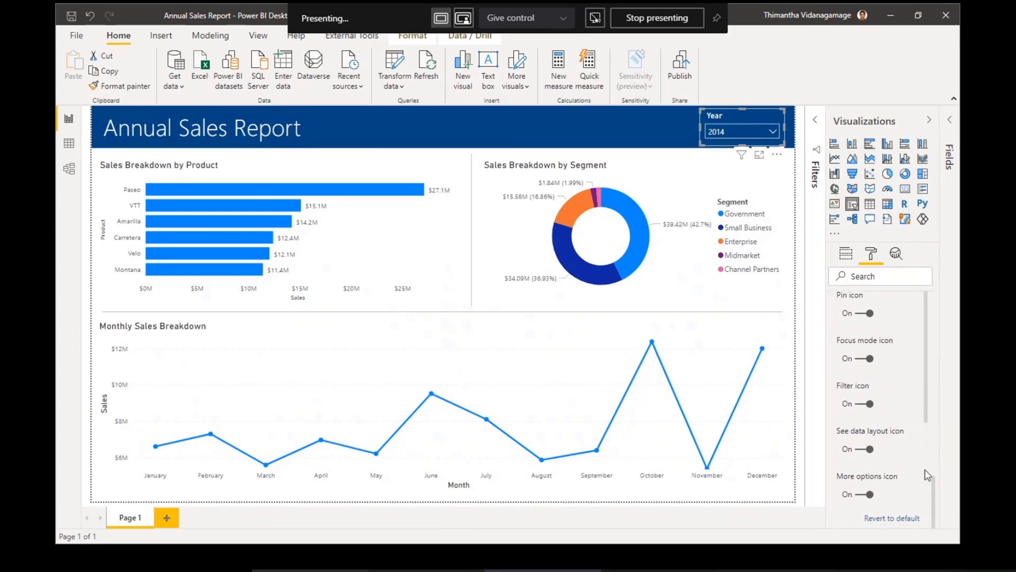
left_click_drag(927, 415, 927, 509)
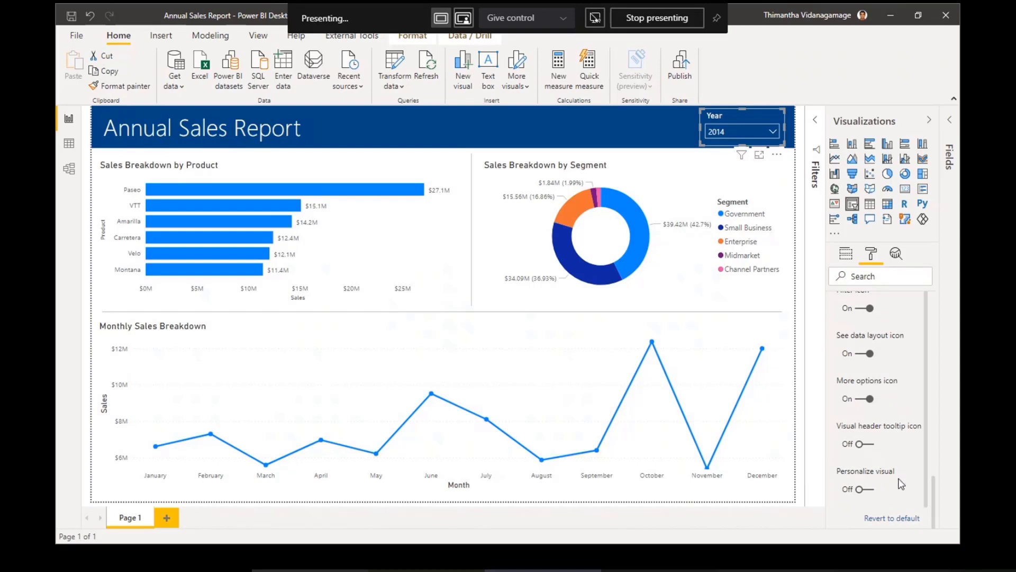
left_click(868, 489)
left_click(867, 491)
left_click_drag(929, 485, 937, 372)
scroll(916, 312, "up", 3)
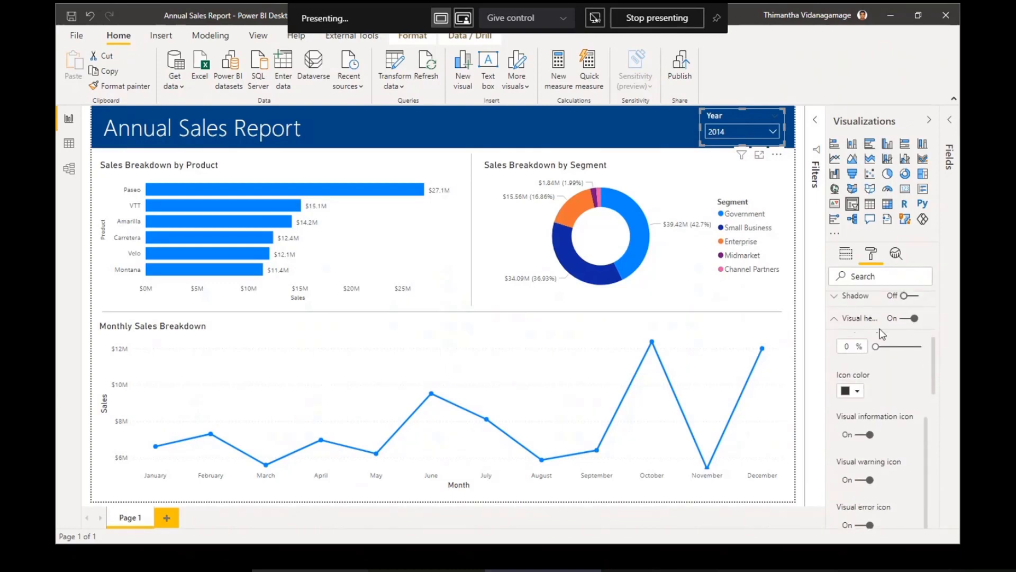
left_click(837, 322)
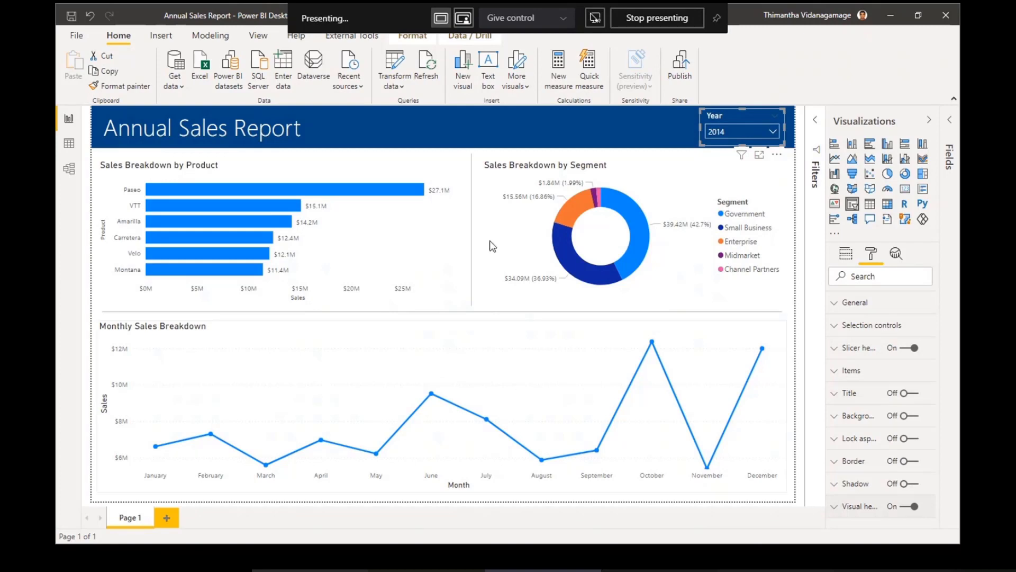
Toggle the Personalize visual setting in the report page's formatting off and back on.
left_click(746, 507)
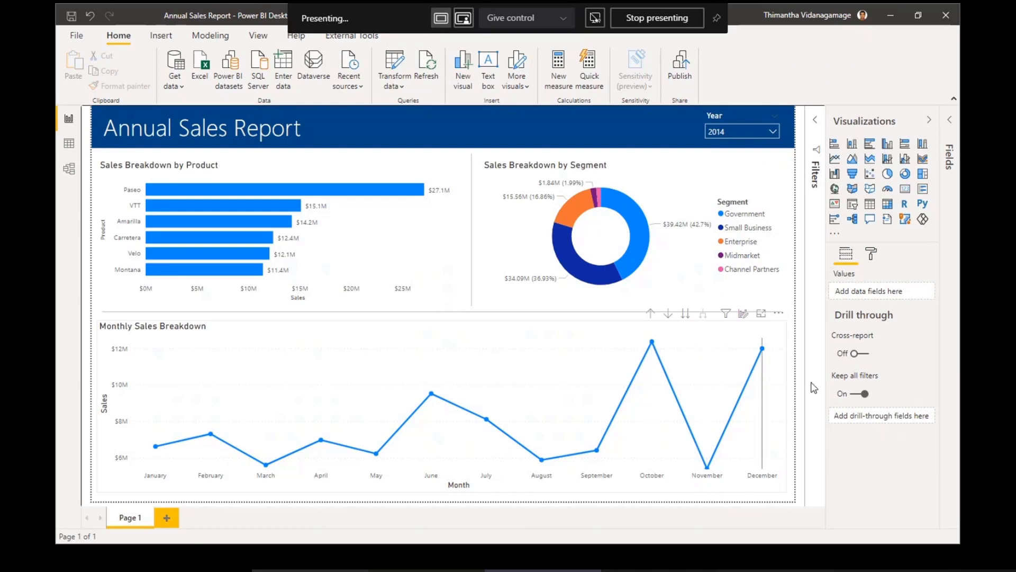
left_click(871, 255)
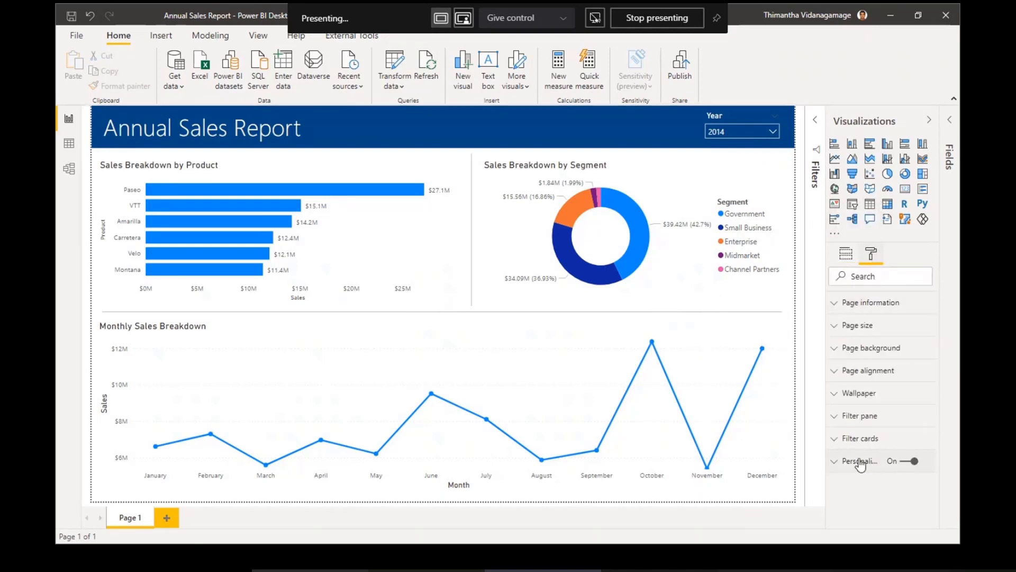
left_click(905, 462)
left_click(908, 466)
Switch to the Power BI service in the browser and check the Personalize visuals setting of the Annual Sales Report, leaving without saving.
key("alt+Tab")
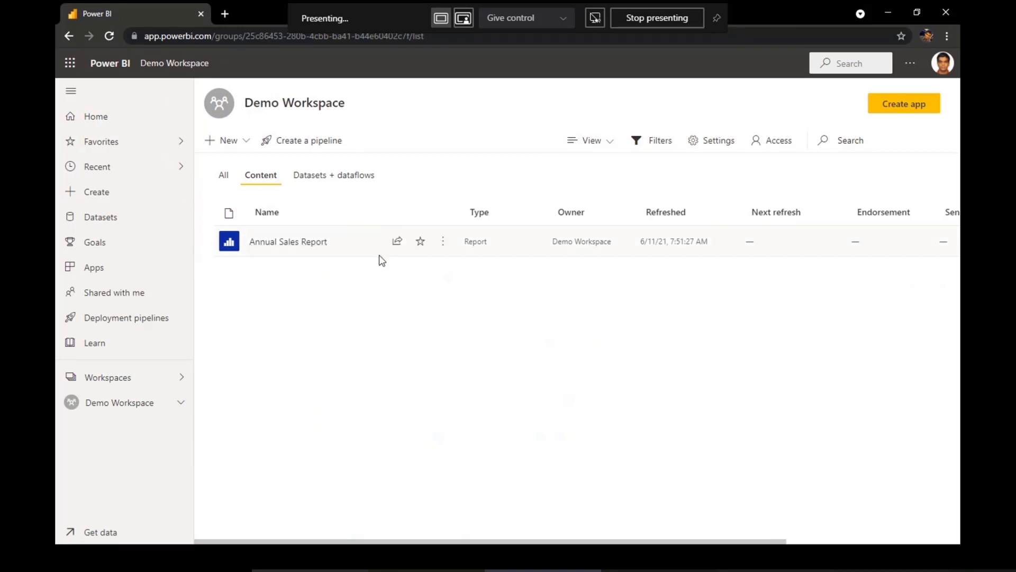
left_click(444, 244)
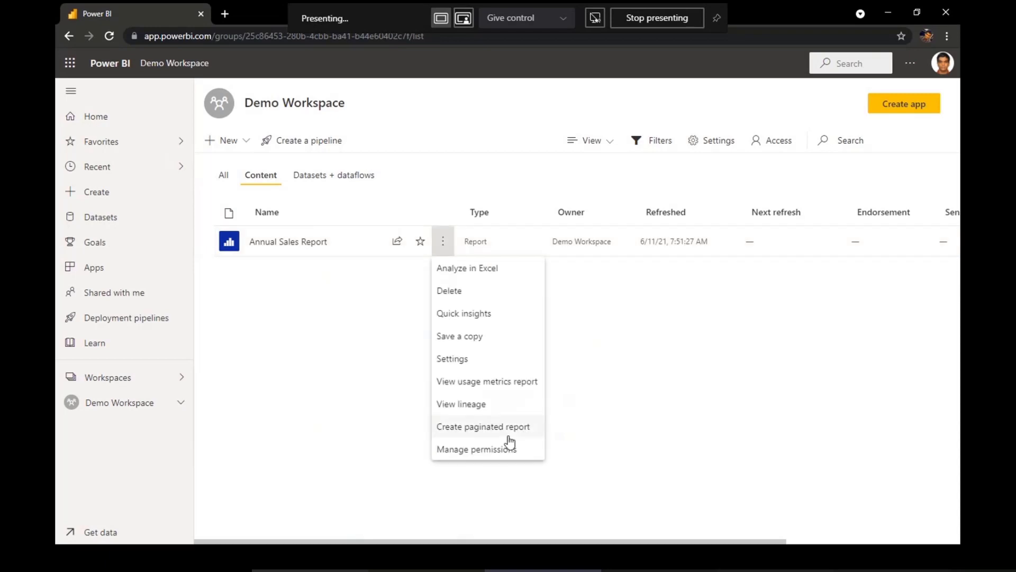
left_click(481, 362)
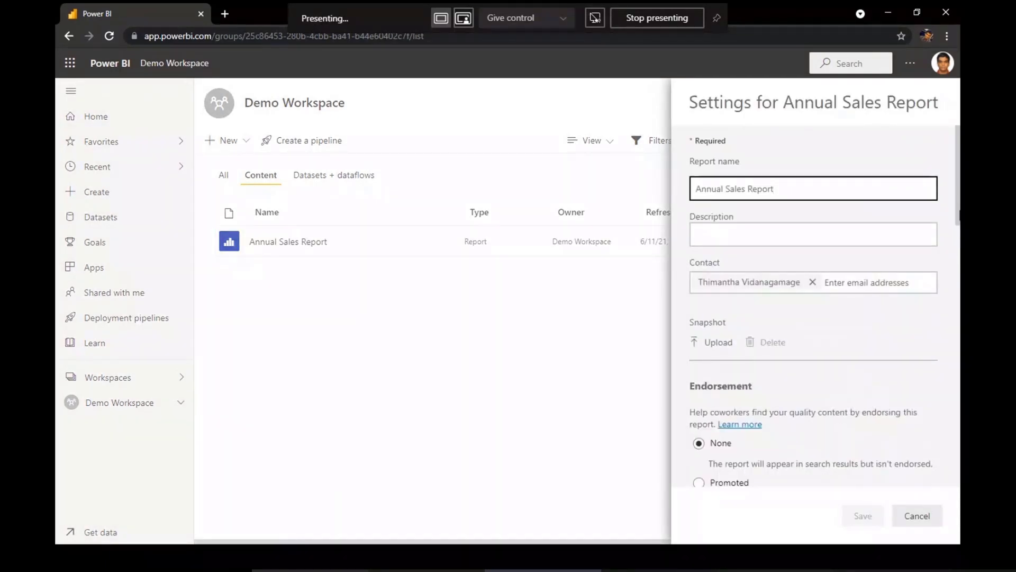
left_click_drag(958, 155, 952, 307)
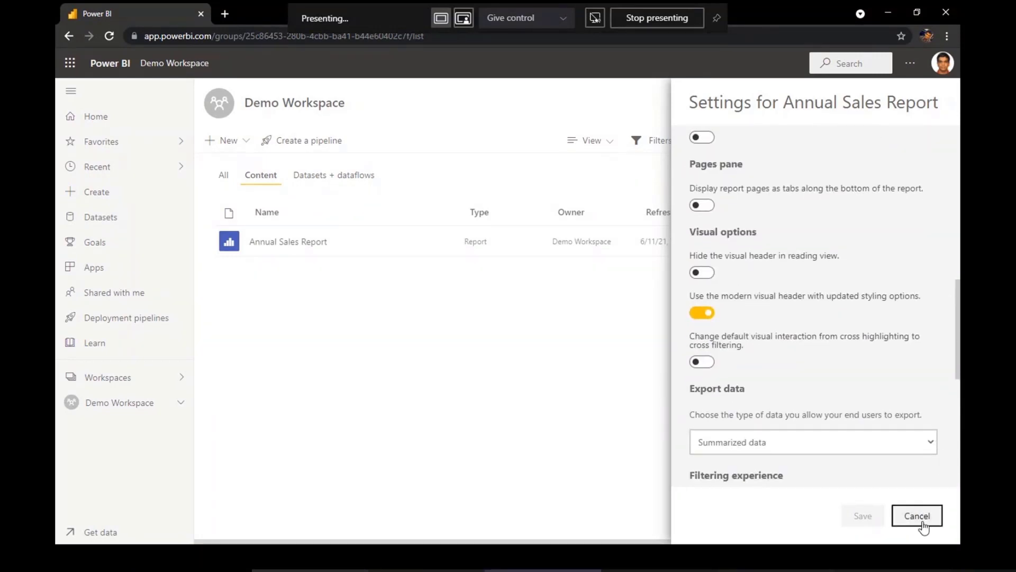
left_click(921, 519)
left_click(444, 242)
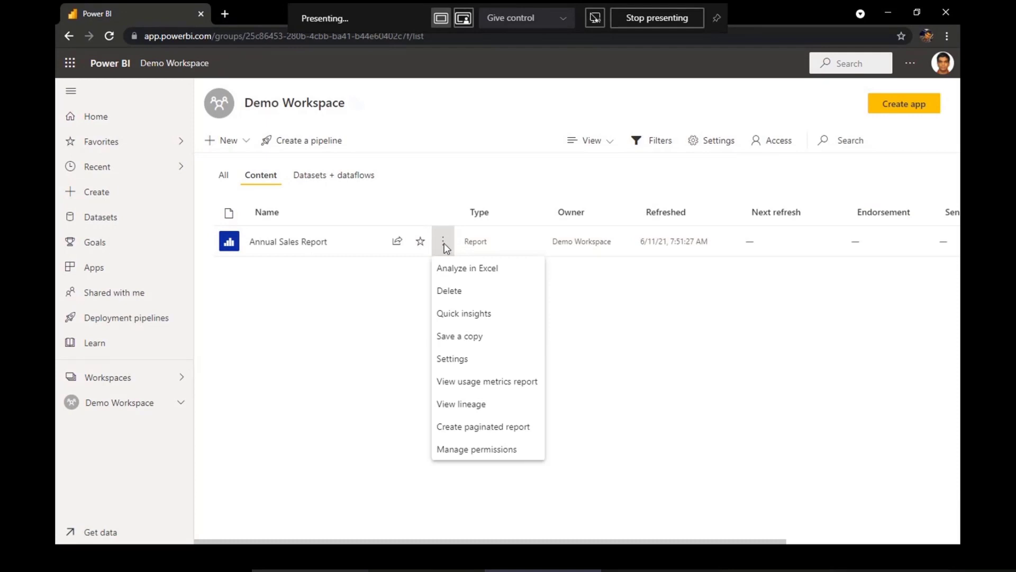
left_click(471, 360)
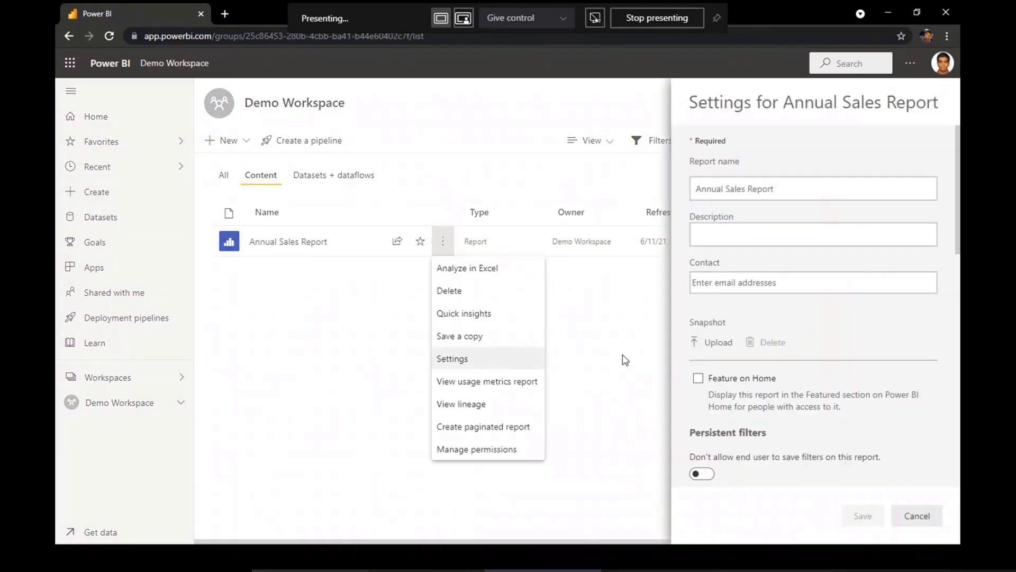
left_click_drag(958, 181, 959, 497)
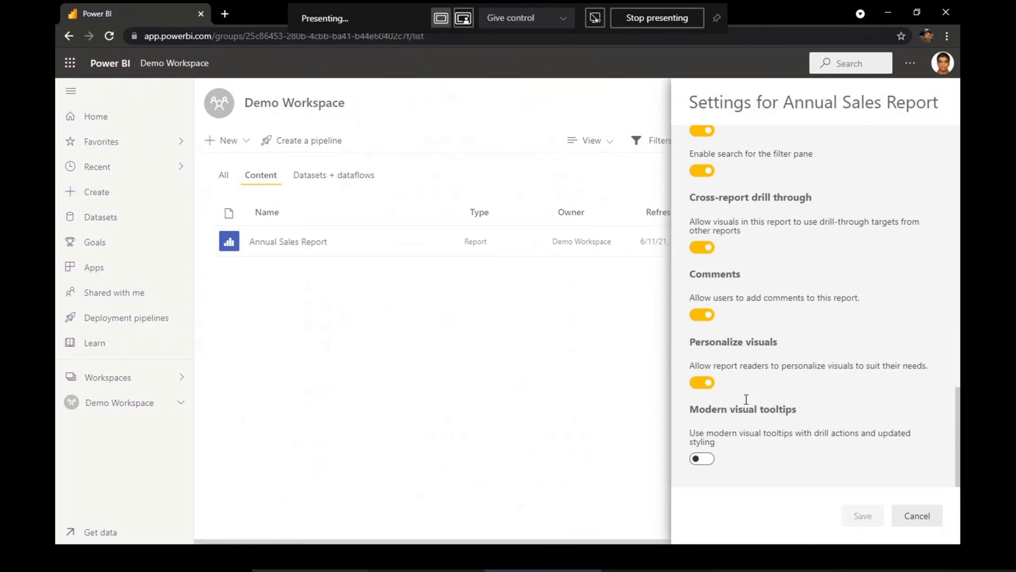
left_click(934, 516)
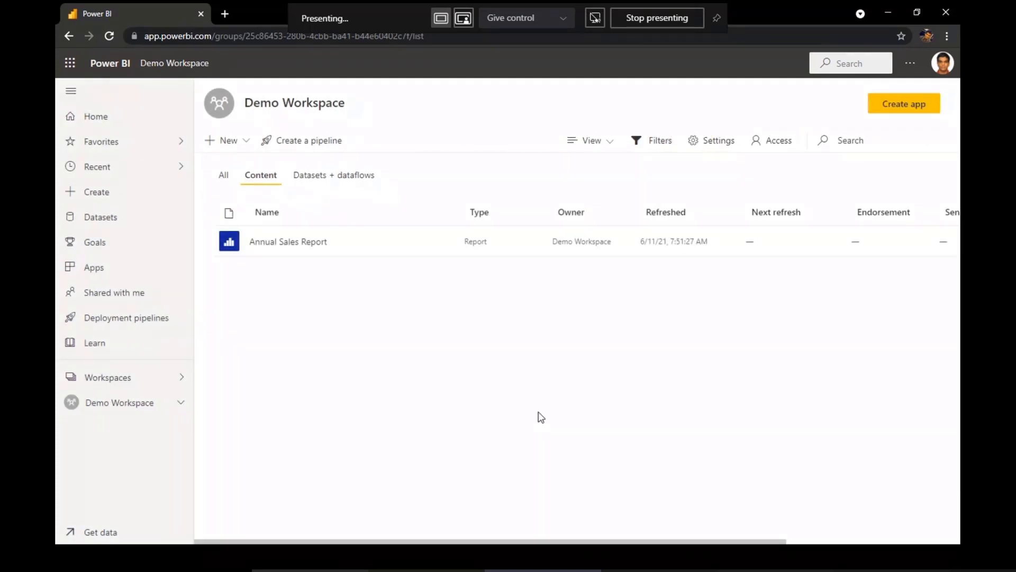
Open the Annual Sales Report and personalize the Sales Breakdown by Segment visual as a clustered bar chart.
left_click(295, 244)
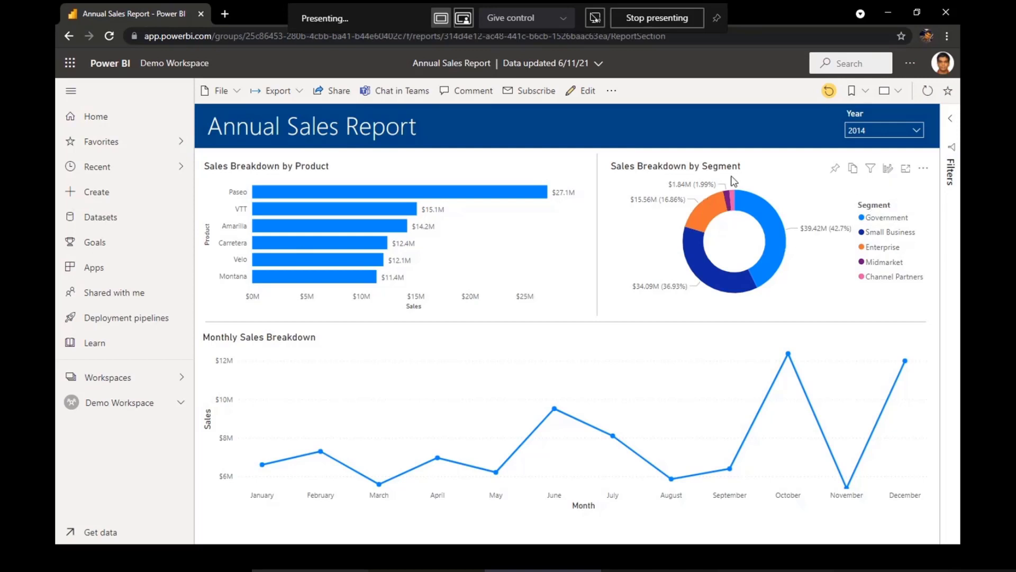
left_click(890, 170)
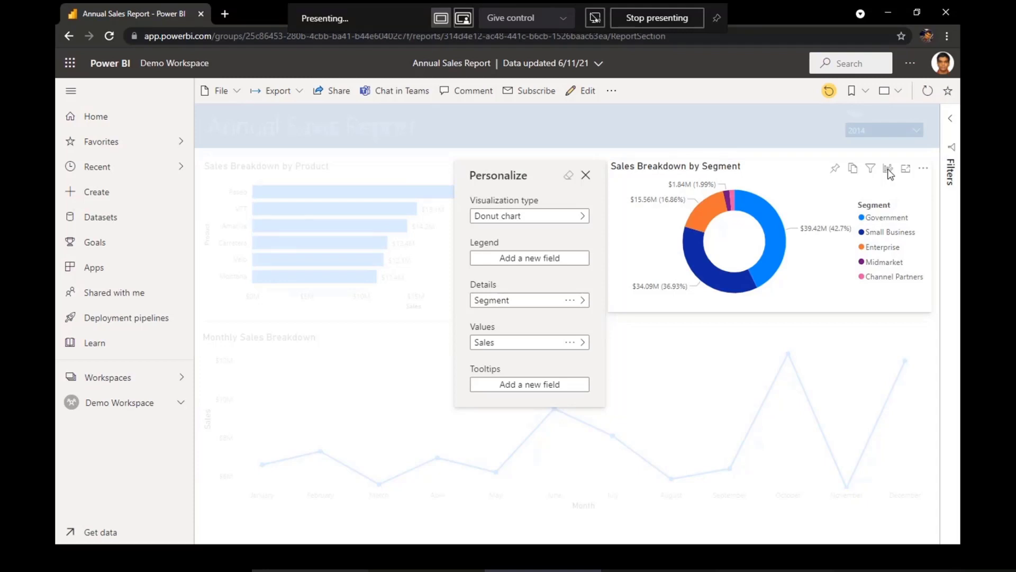
left_click(541, 220)
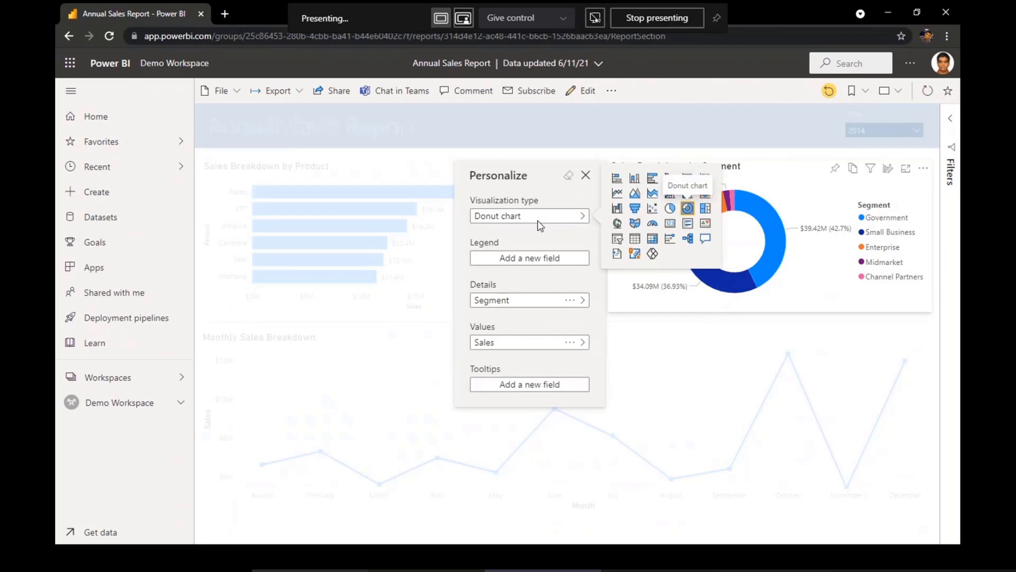
left_click(653, 181)
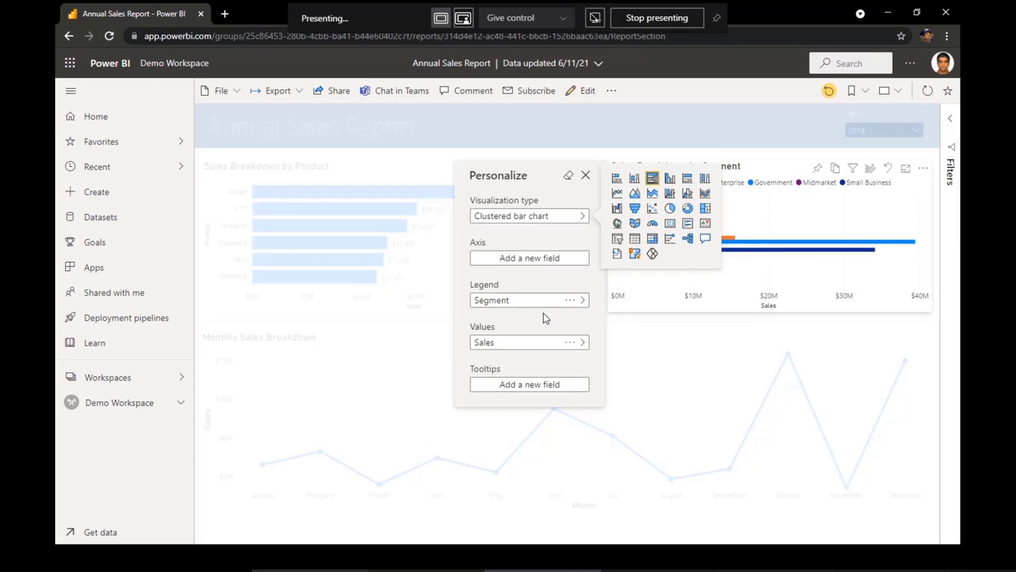
Move the Segment field from the bar chart's legend to its axis and close the personalization.
left_click(569, 302)
left_click(598, 305)
left_click(531, 259)
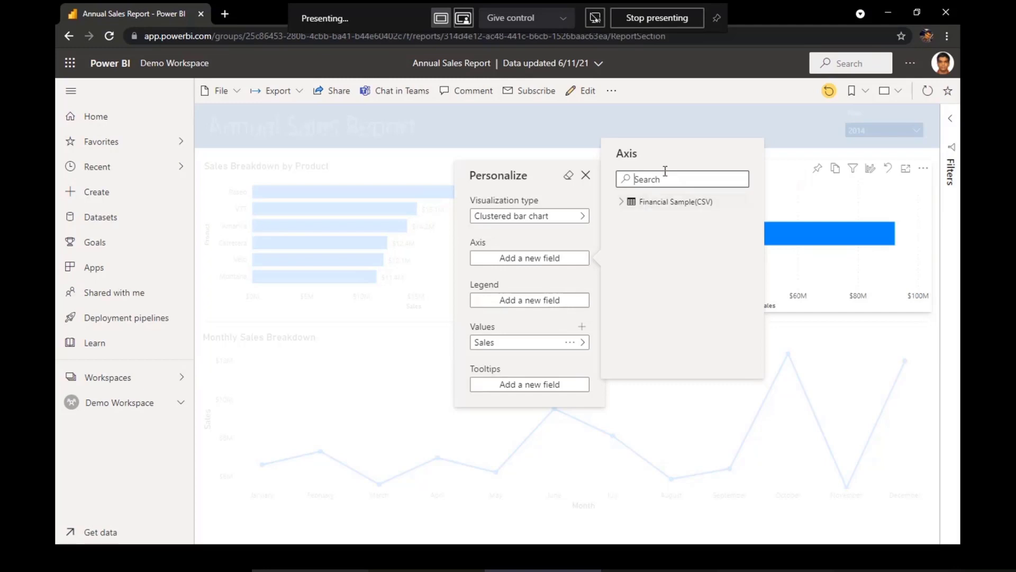
type("segment")
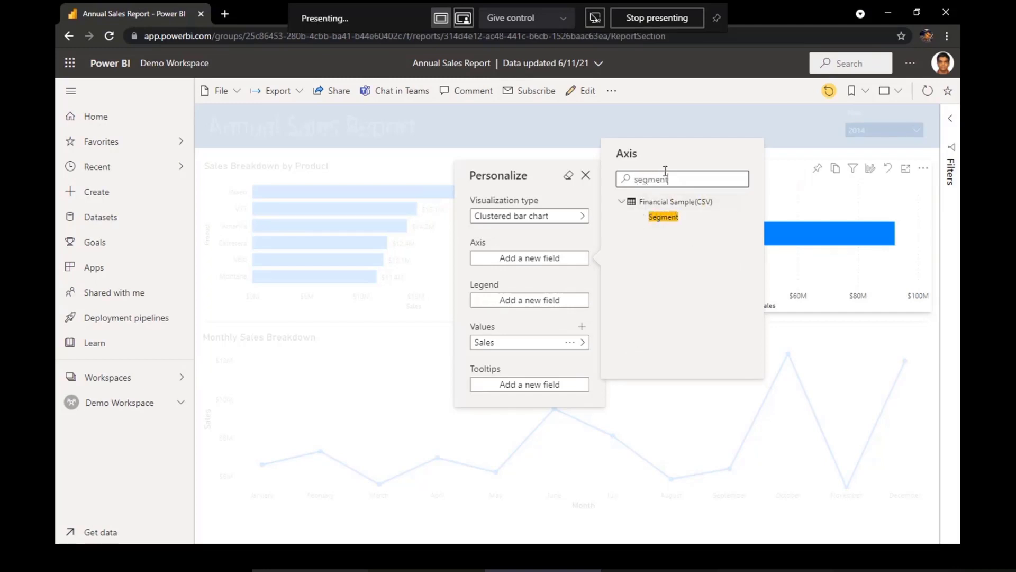
left_click(664, 217)
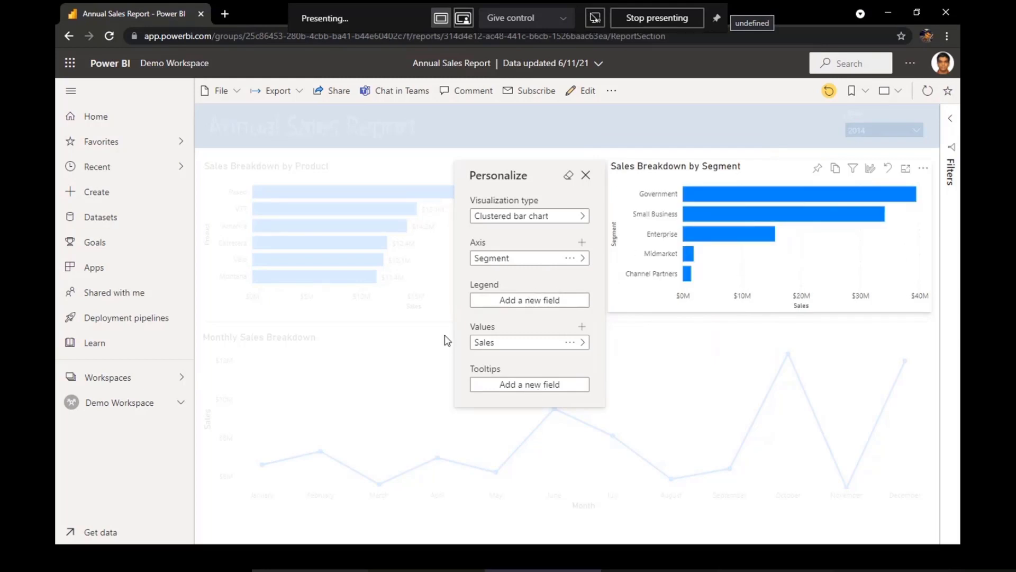
left_click(586, 175)
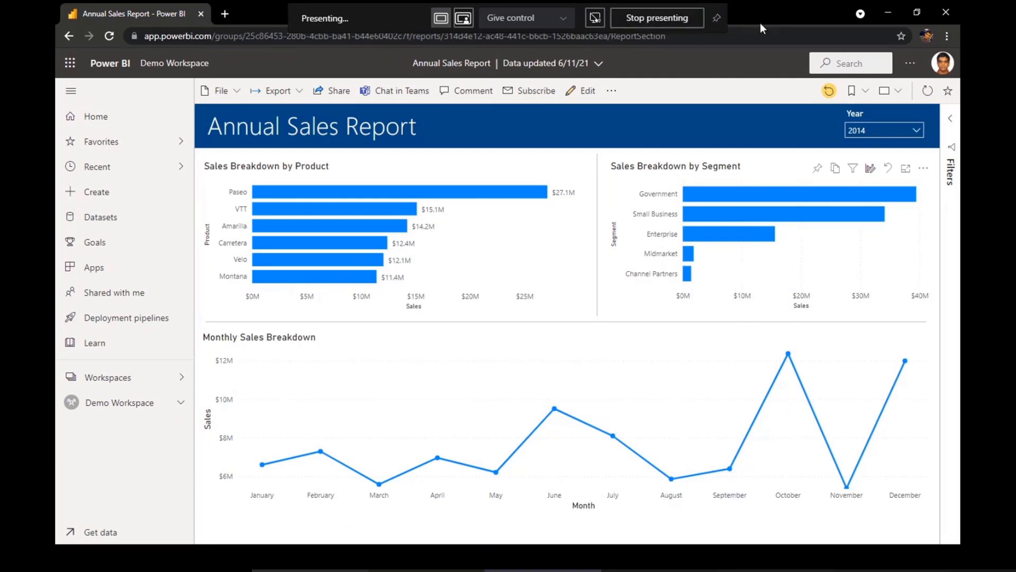
Save the report's current state as a personal bookmark named My Sales Report.
left_click(852, 90)
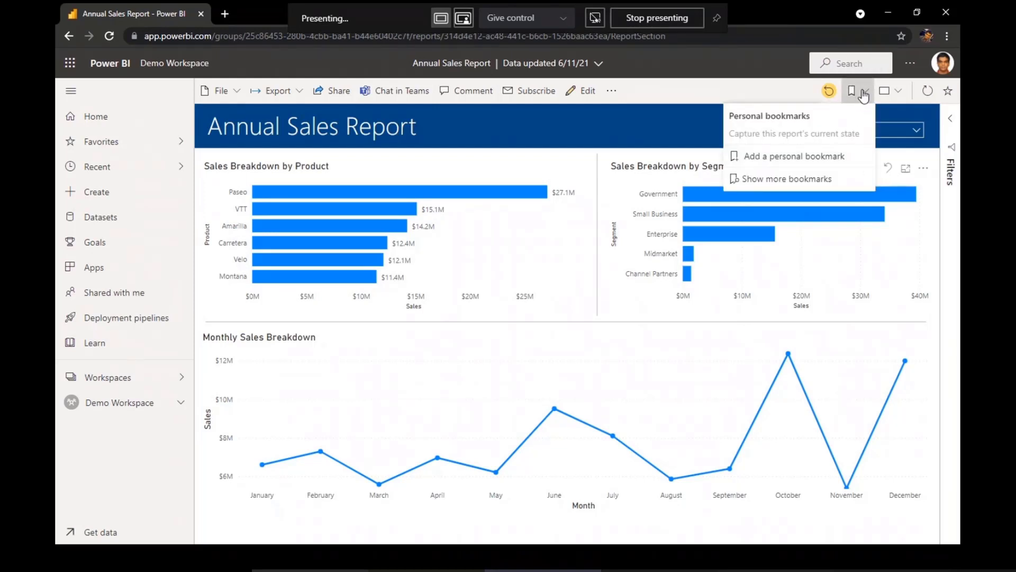
left_click(867, 92)
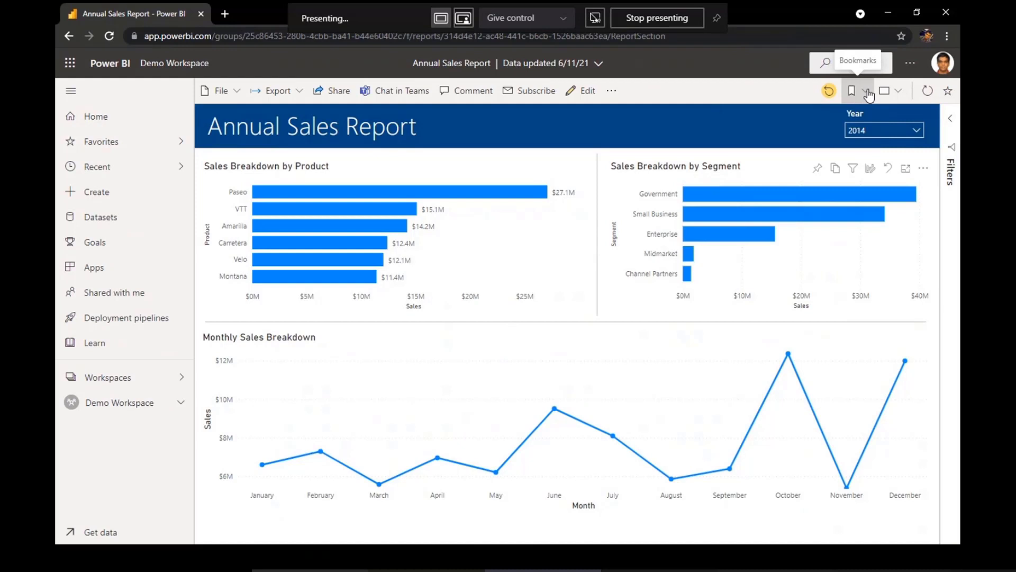
left_click(869, 94)
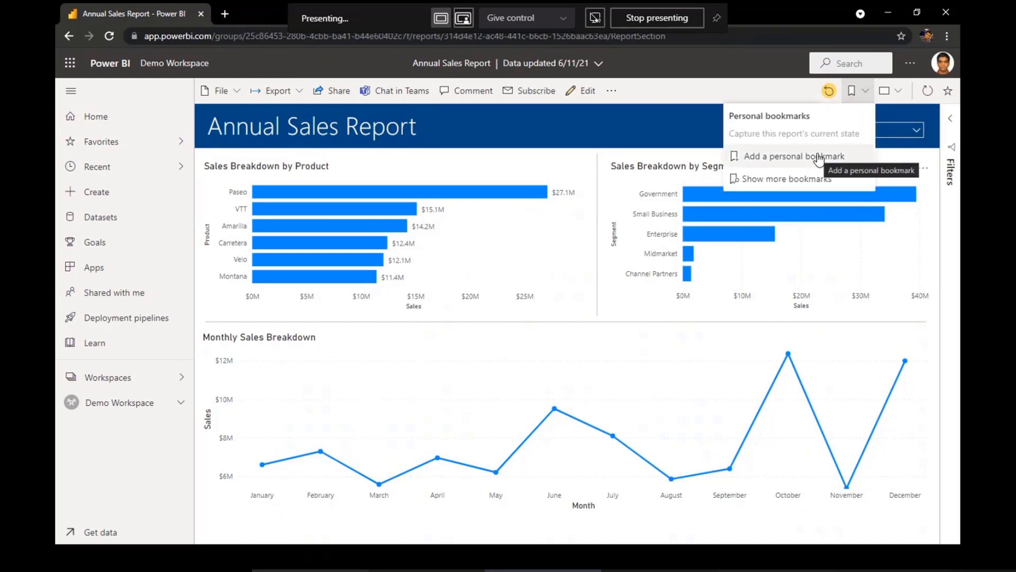
left_click(819, 158)
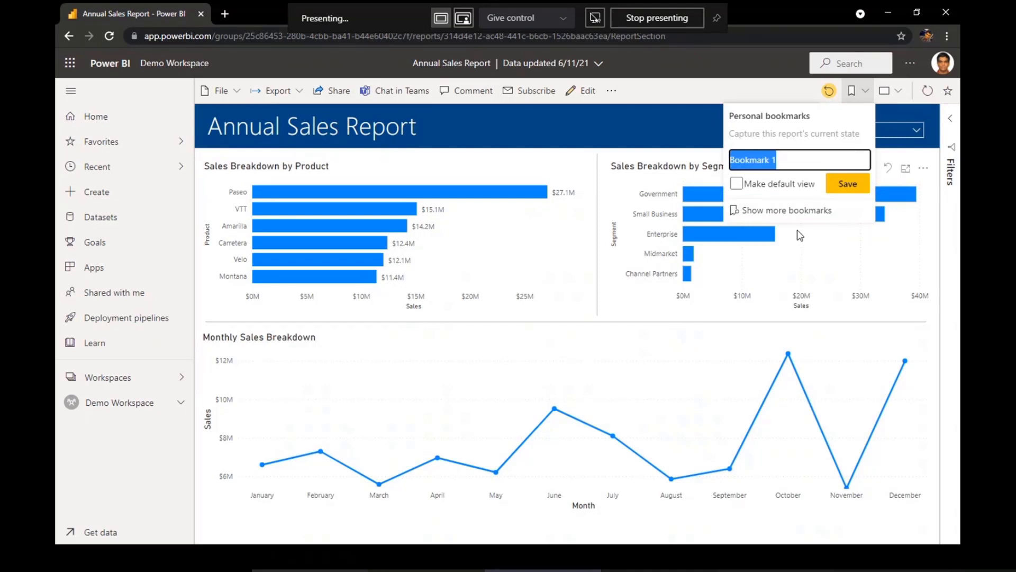
type("My ")
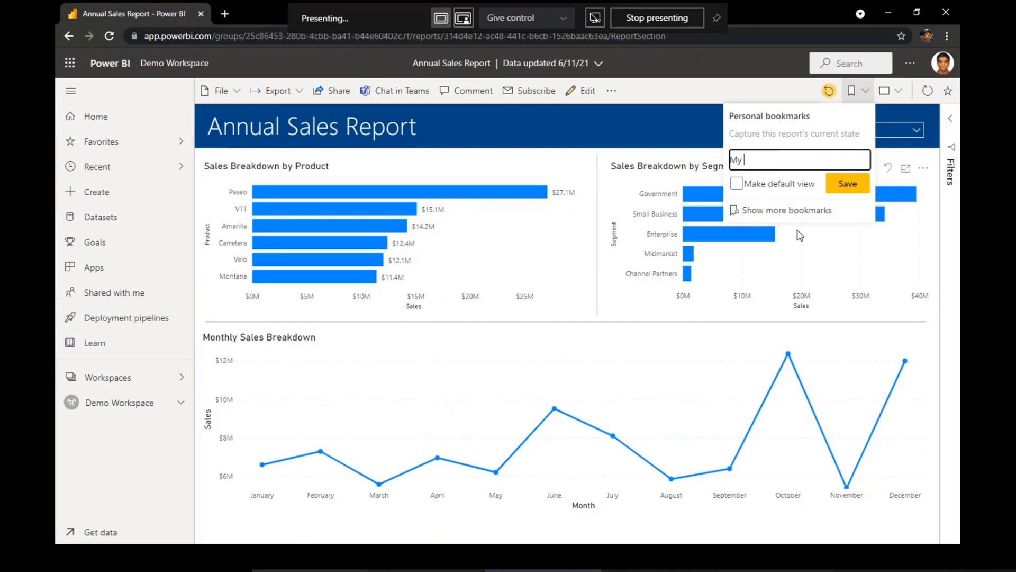
type("Sales Report")
left_click(849, 191)
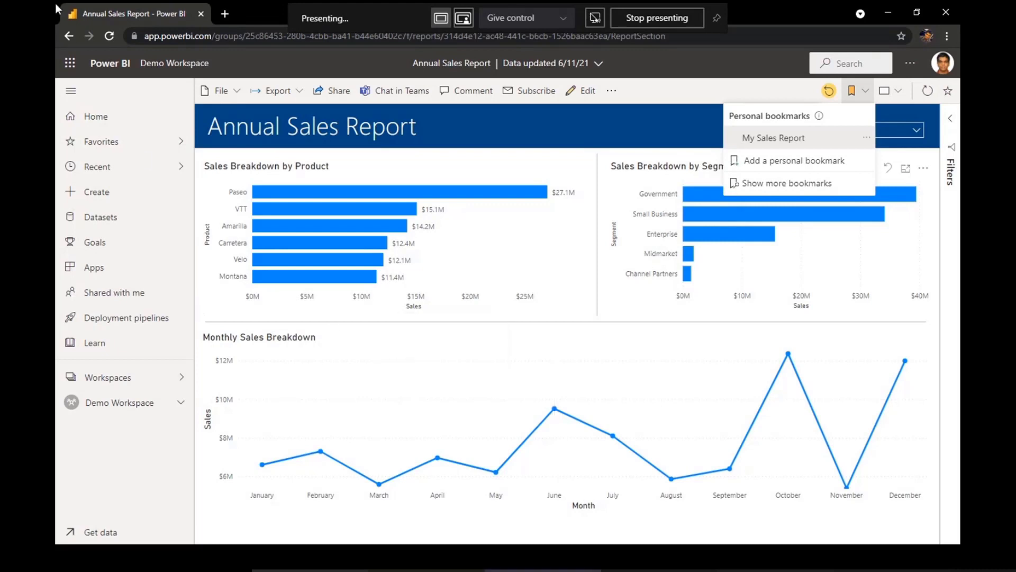
Reload the report, apply the My Sales Report personal bookmark, and switch back to the presentation slides.
left_click(109, 36)
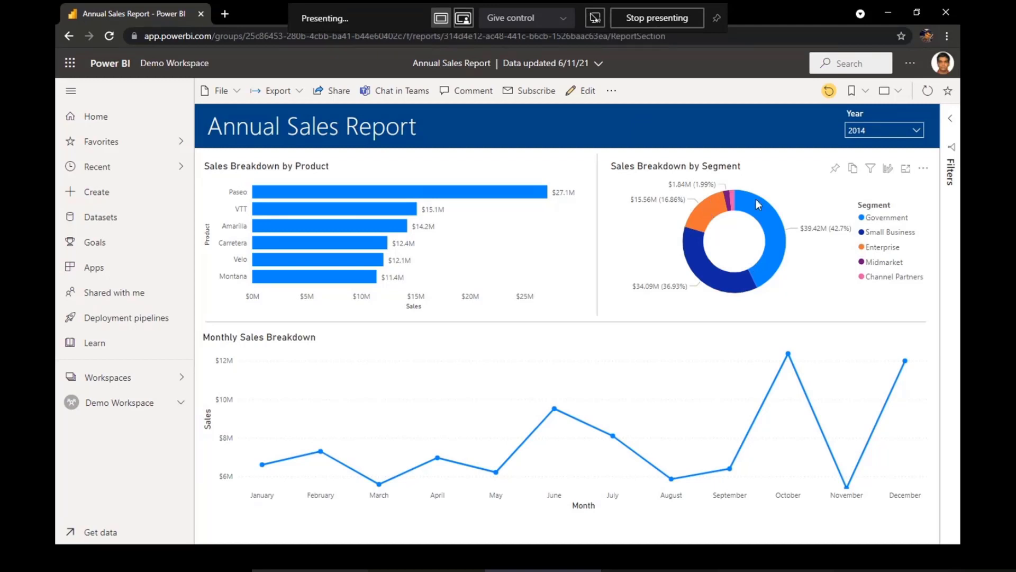
left_click(862, 97)
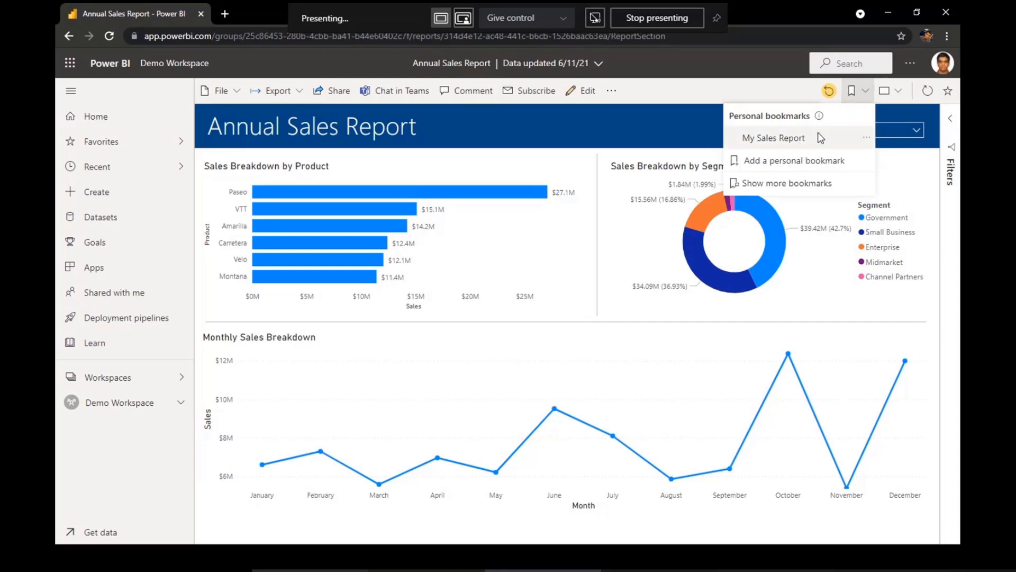
left_click(785, 140)
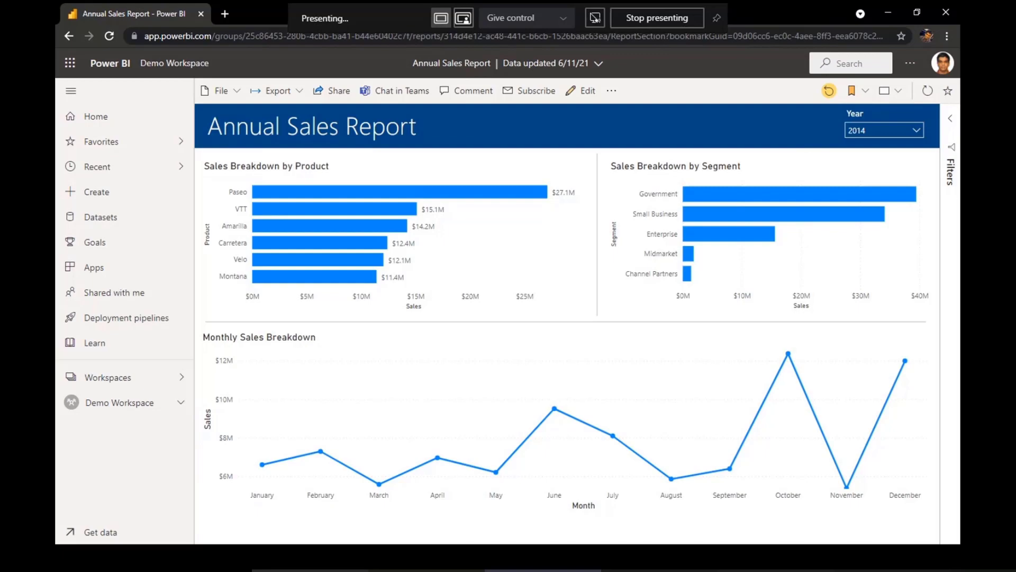
key("alt+Tab")
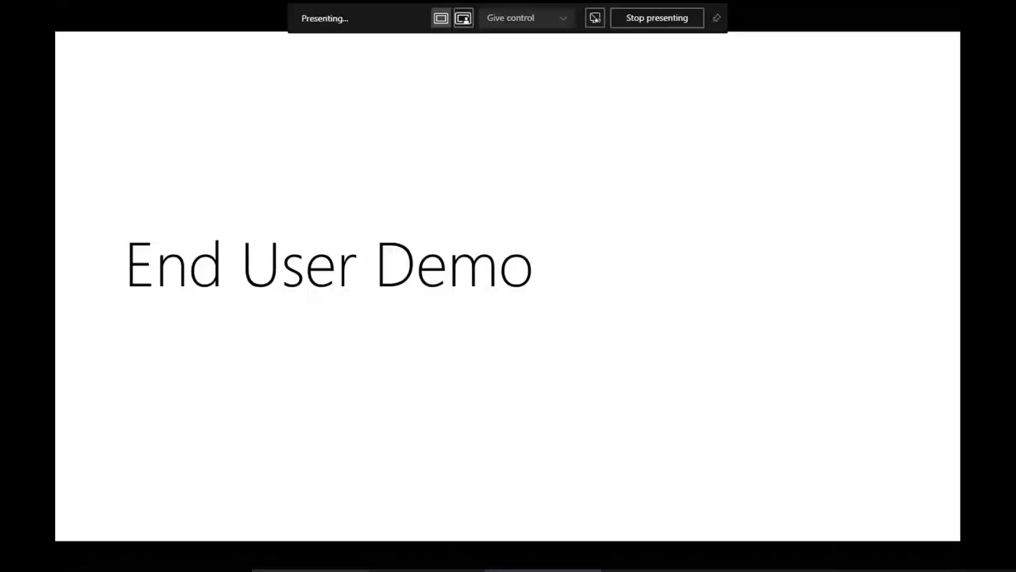